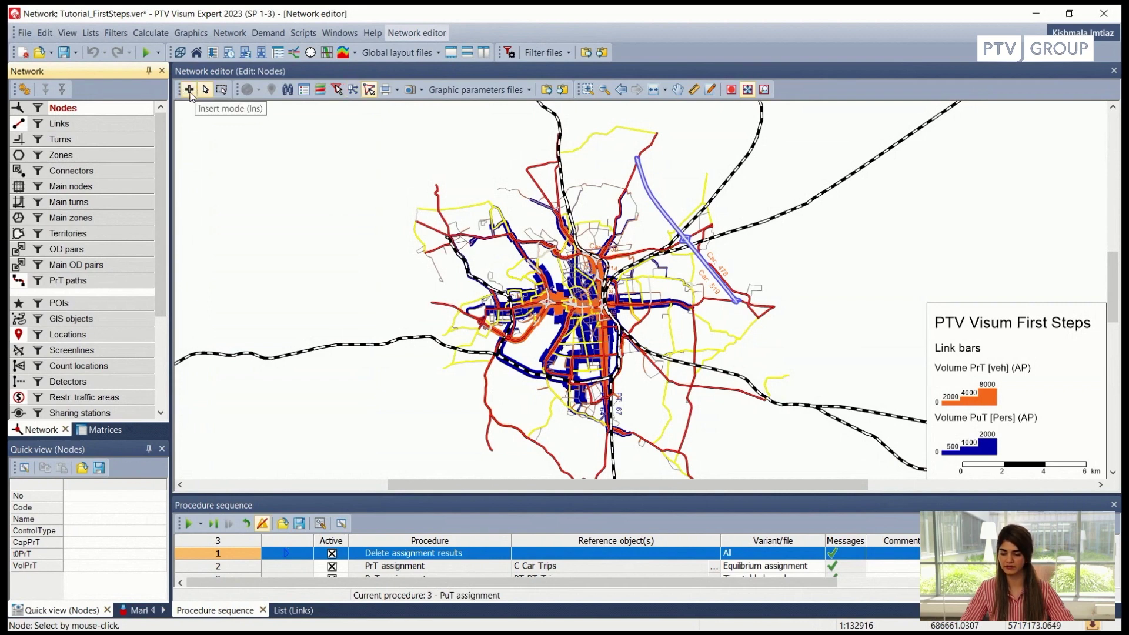
Switch the network editor into Insert mode and then back to Select mode
left_click(189, 91)
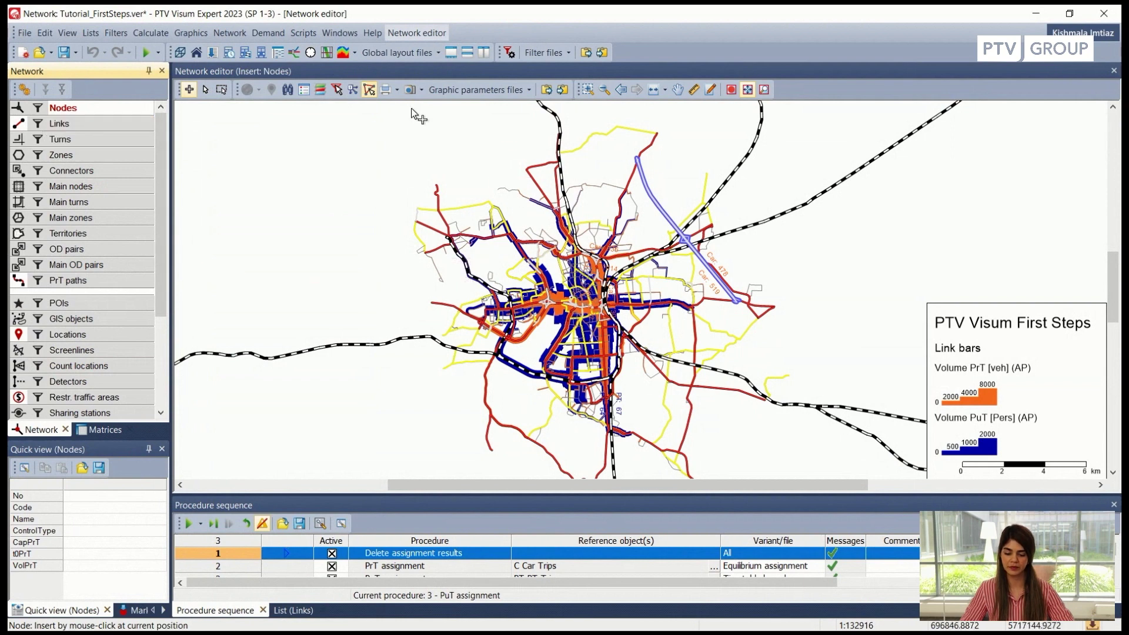
left_click(206, 89)
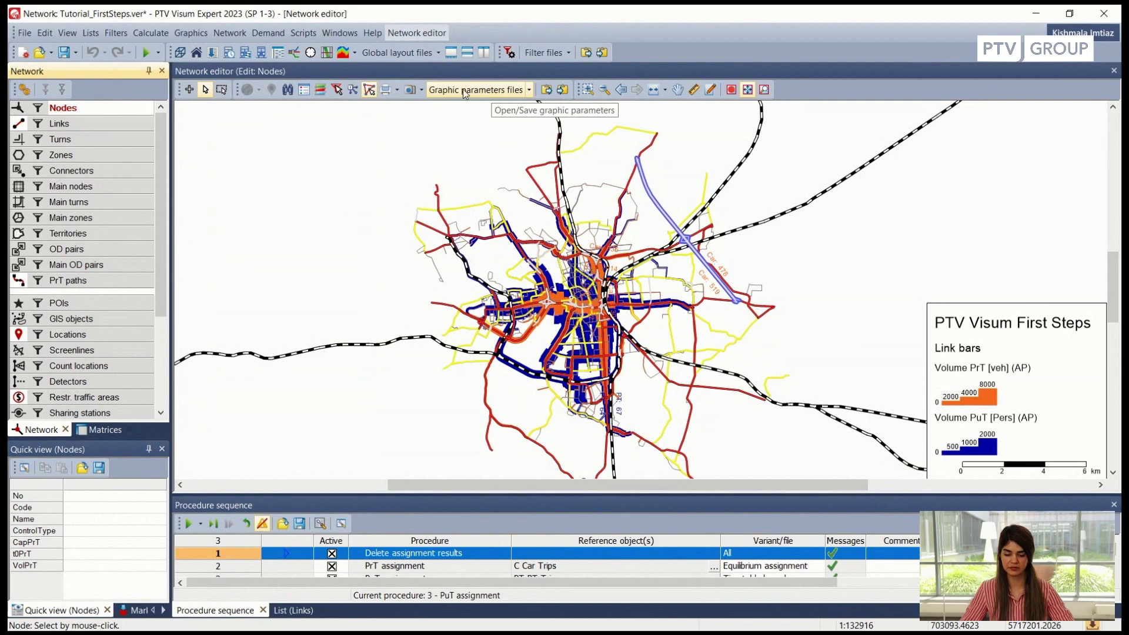
Apply the 02_Bridge graphic parameters and frame the two bridge-bearing nodes on the map
left_click(522, 93)
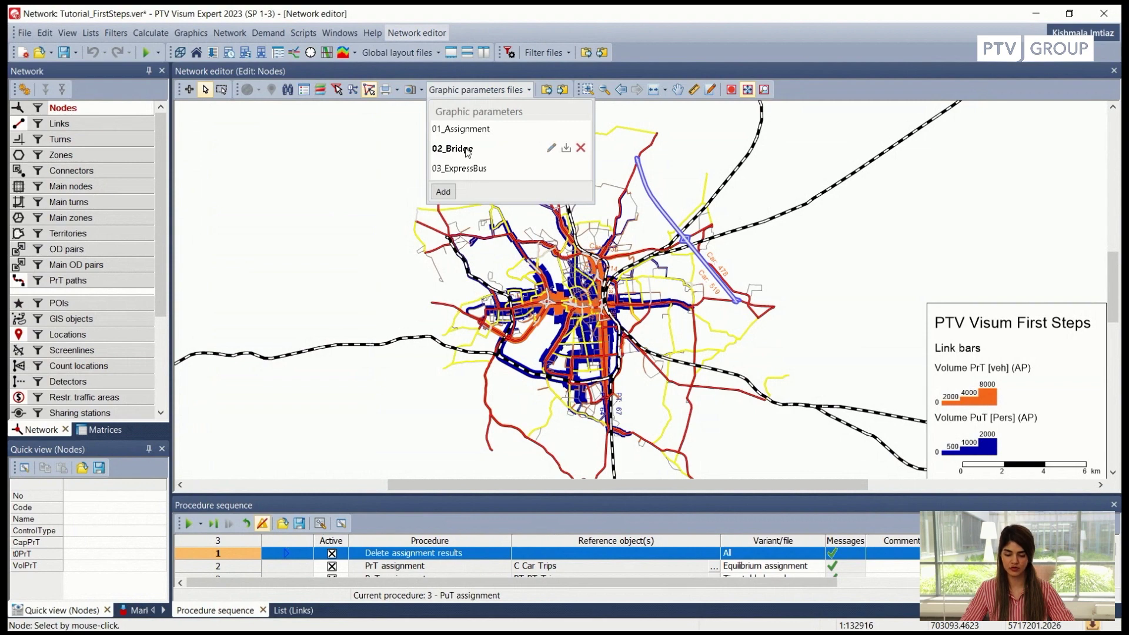
left_click(466, 150)
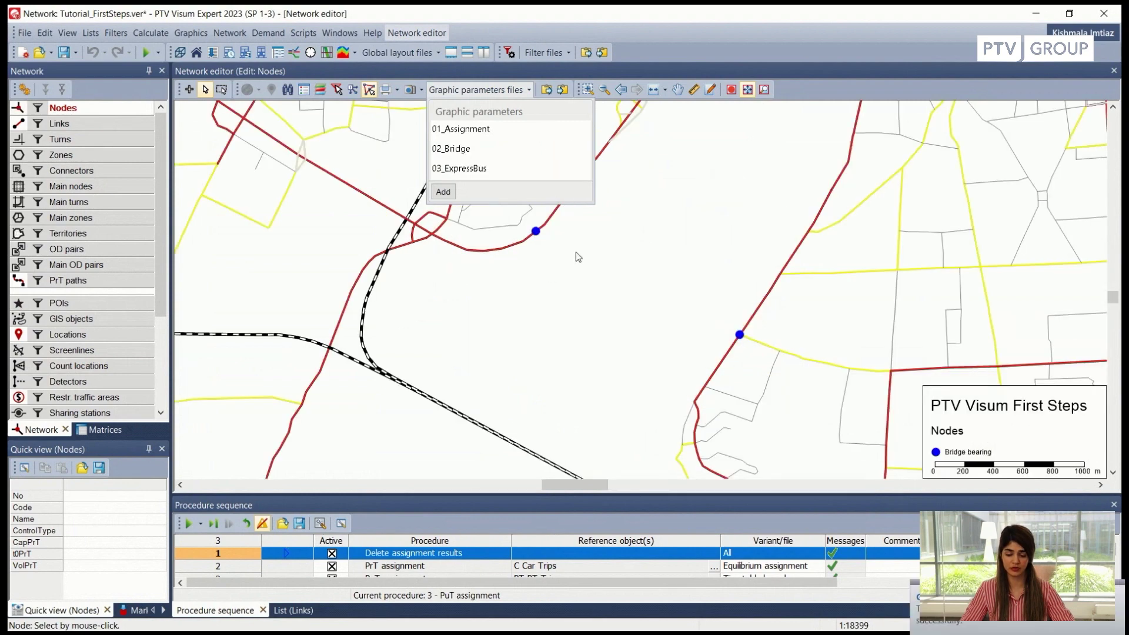
left_click_drag(557, 343, 531, 326)
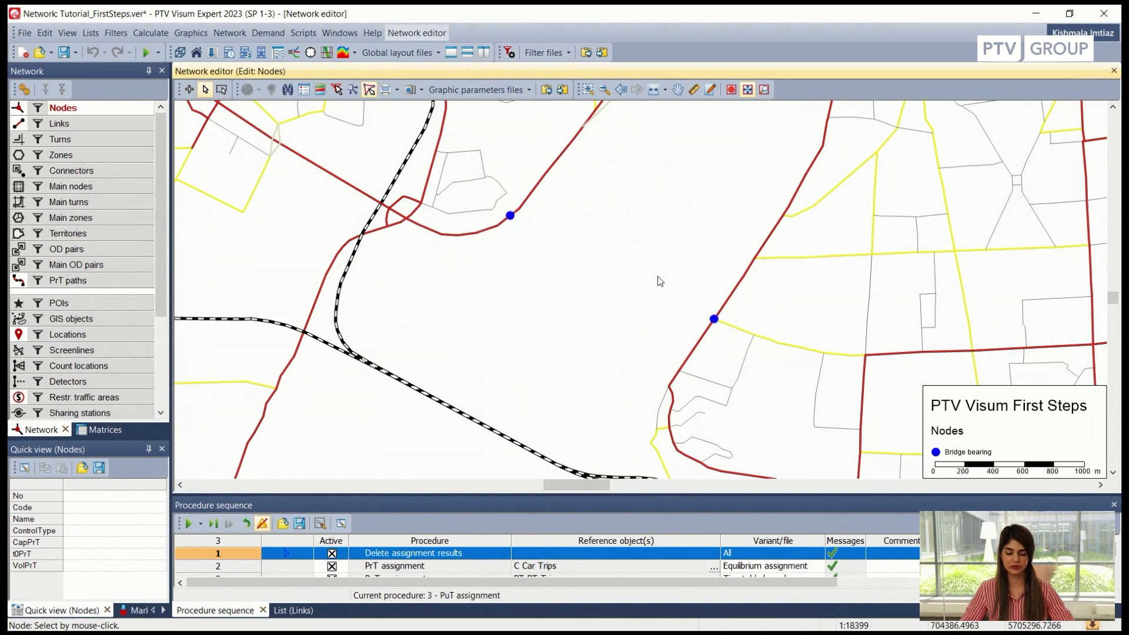
Draw a new link from node 156604589 to node 504 with two bend points
left_click(189, 91)
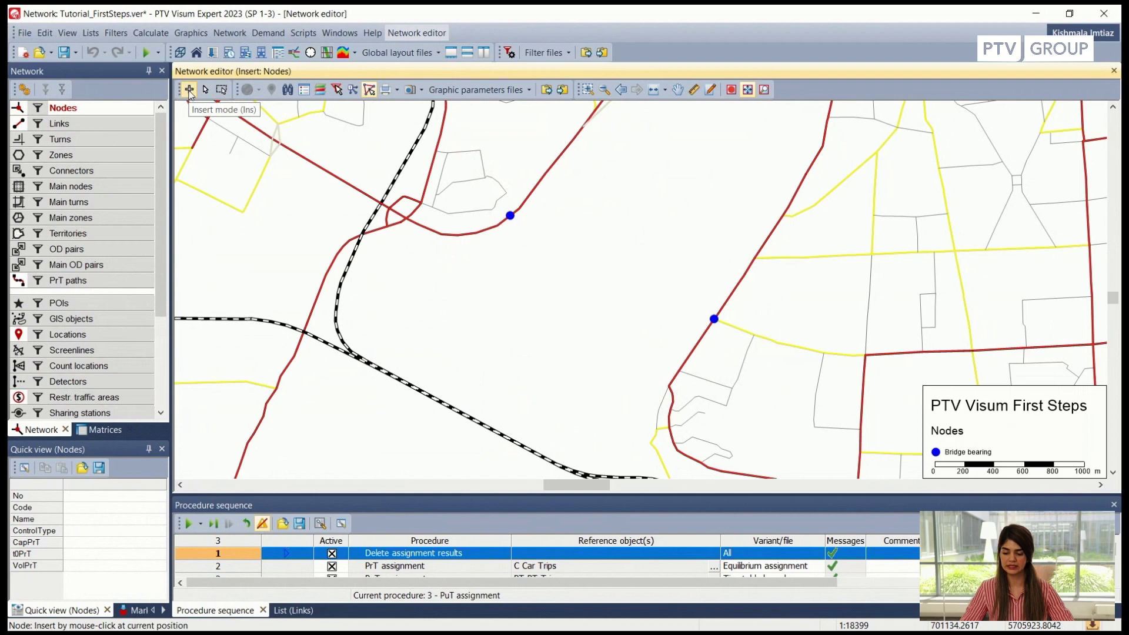
left_click(95, 125)
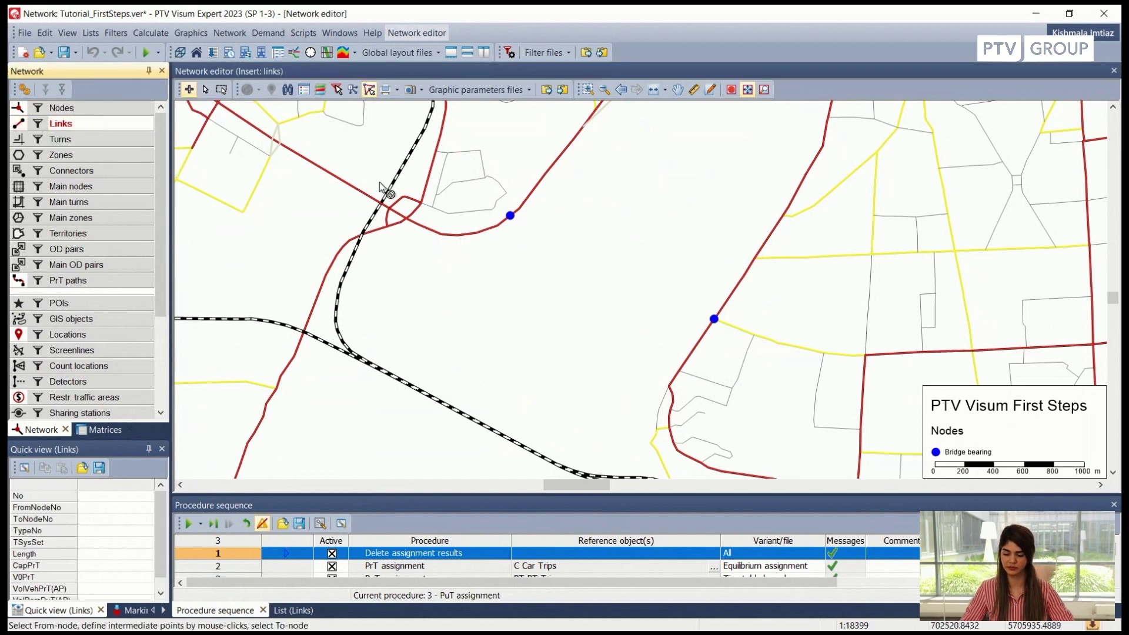
left_click(509, 216)
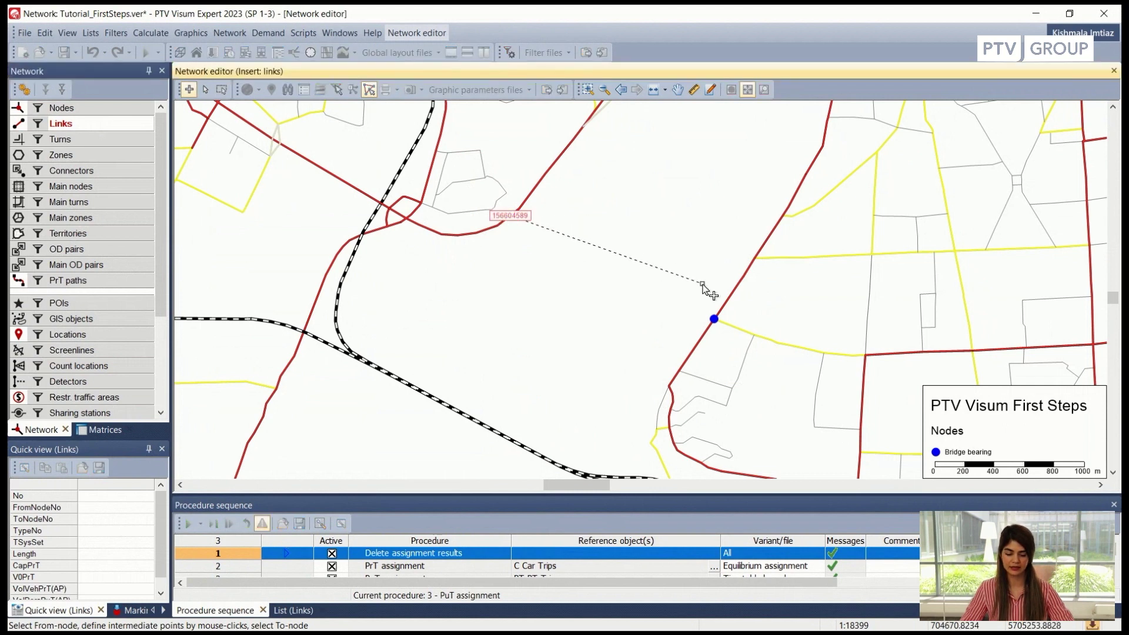
left_click(610, 222)
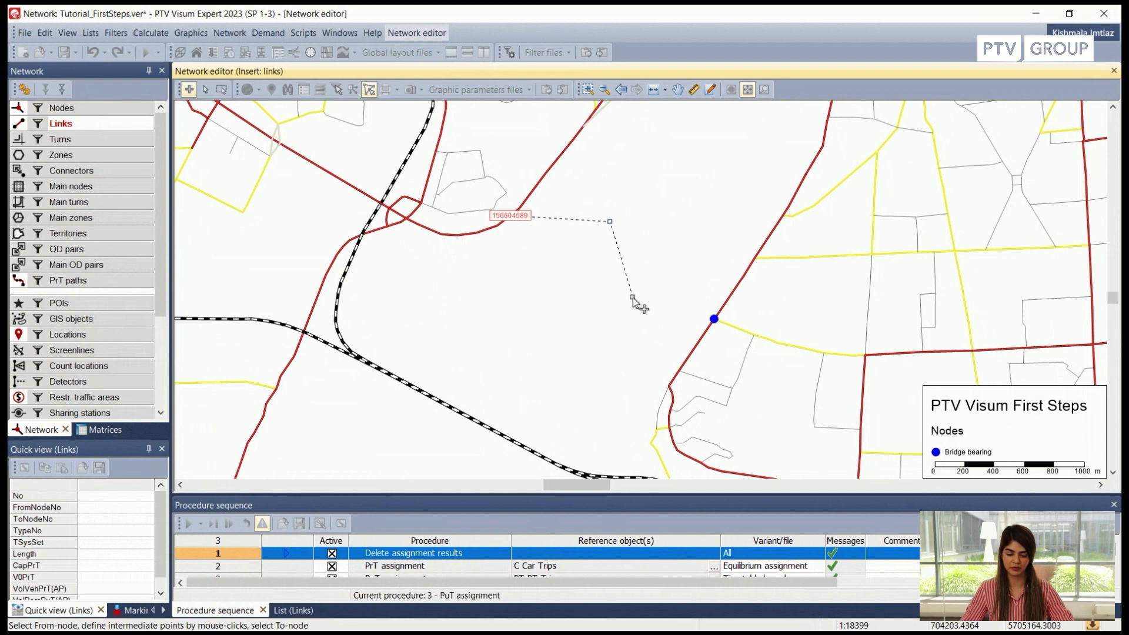
left_click(634, 298)
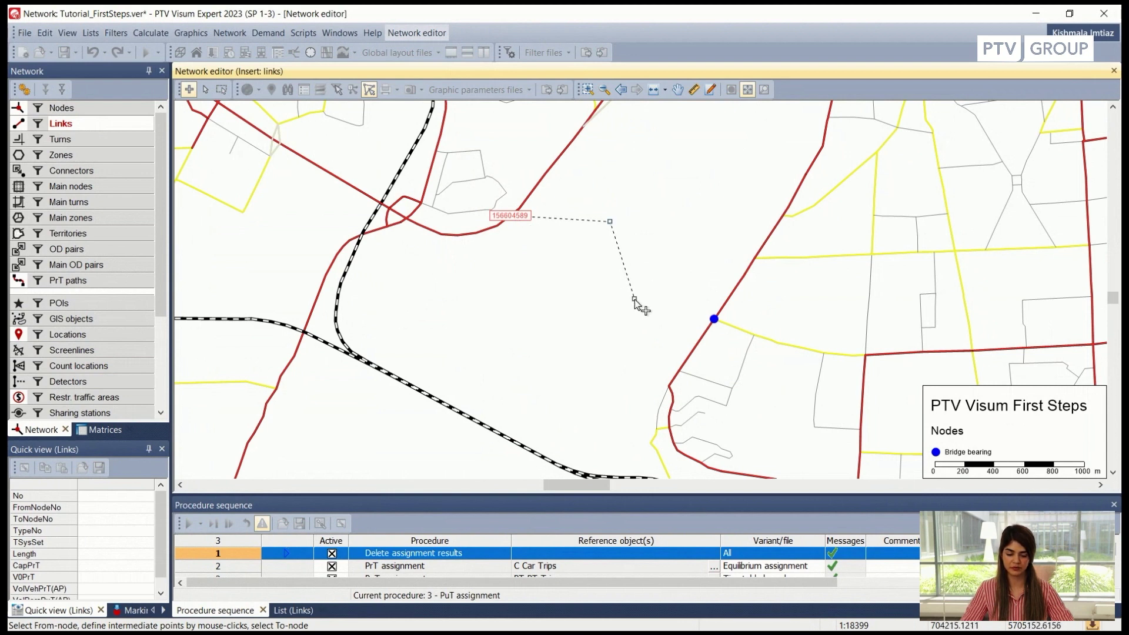
left_click(713, 319)
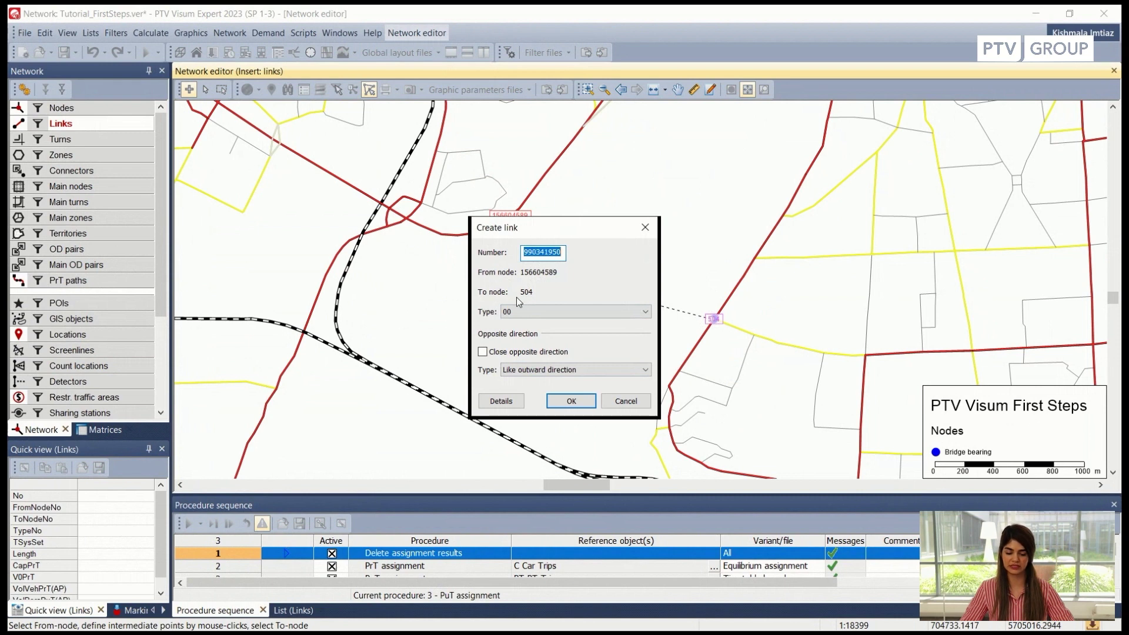
Create the link as type 36 and accept deleting the existing assignment results
left_click(616, 316)
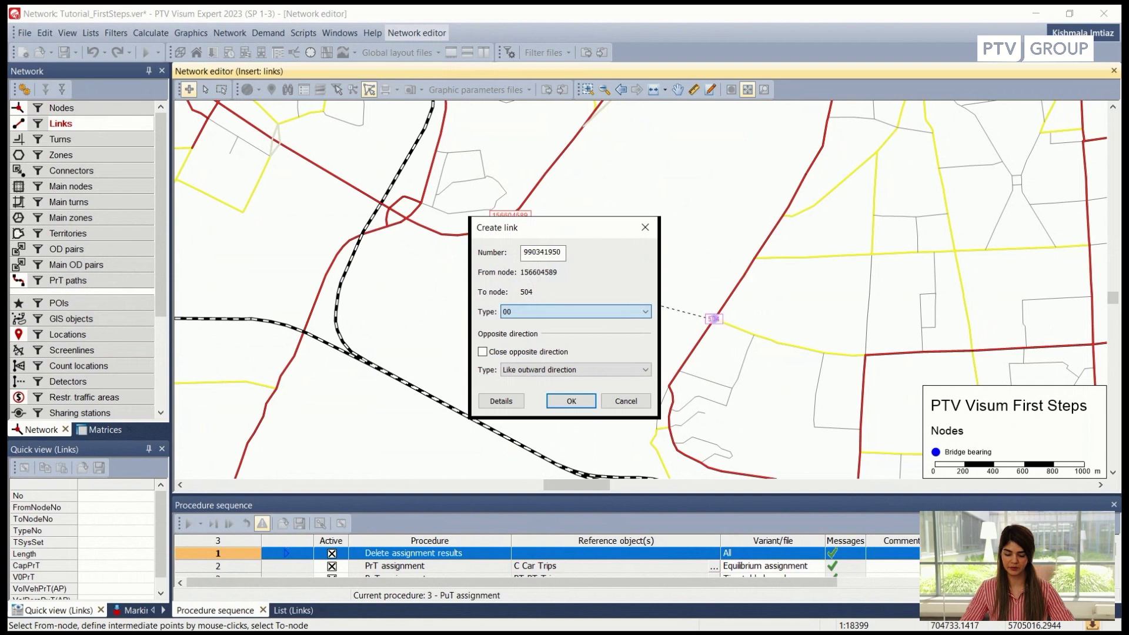
type("36 HVS a.O. 1FS 6")
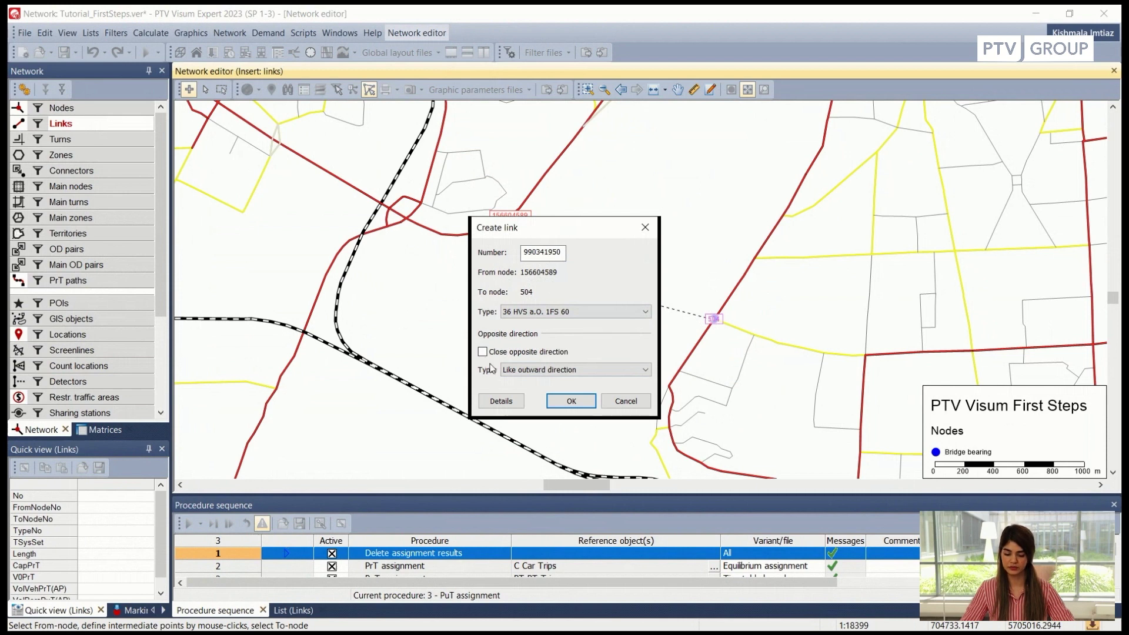
left_click(571, 402)
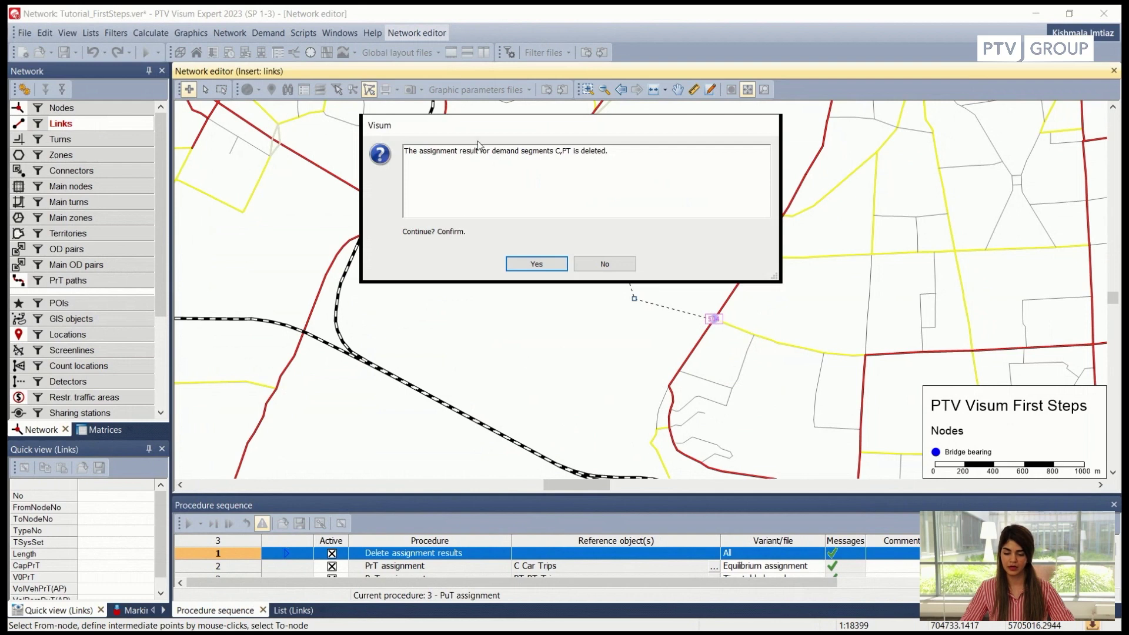
left_click_drag(483, 126, 506, 170)
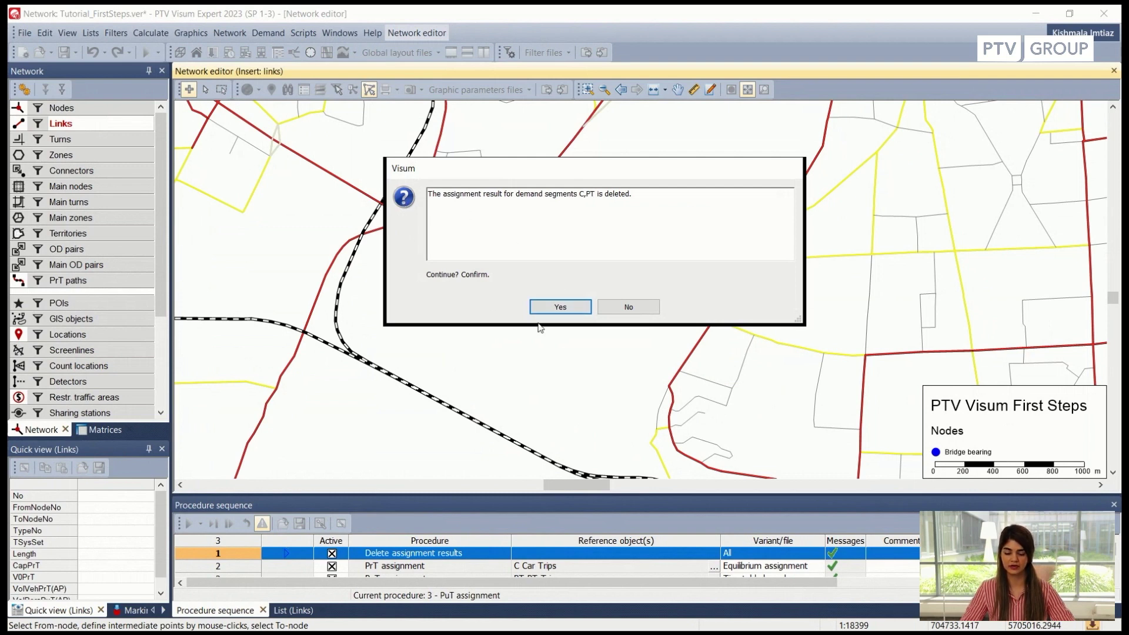
left_click(557, 307)
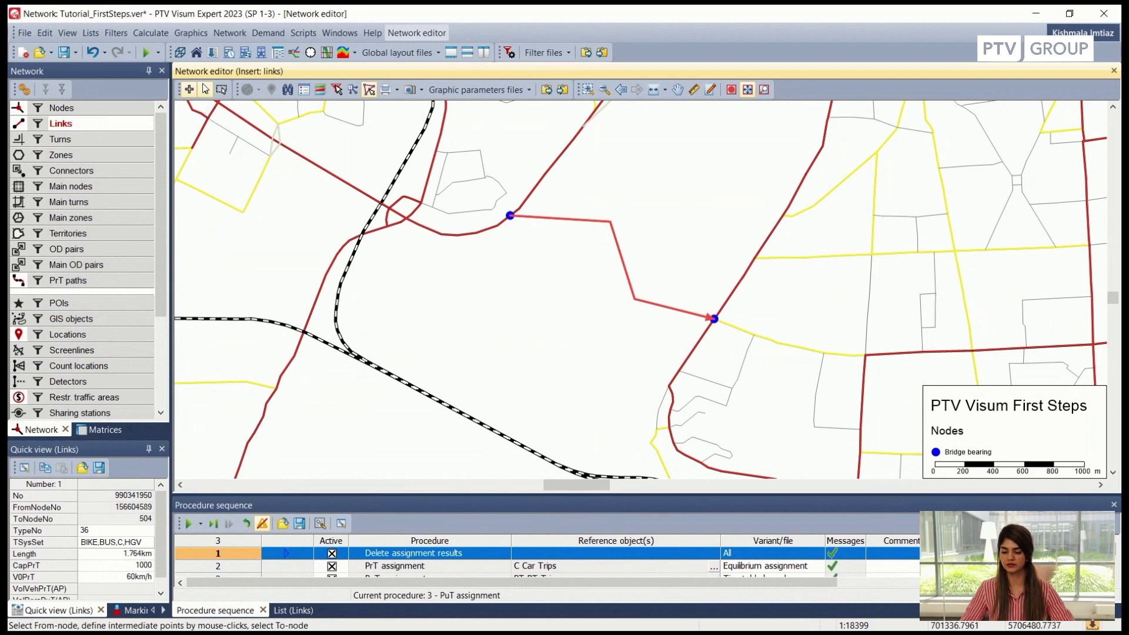
Open link 990341950's properties, keeping BIKE, BUS, C and HGV as permitted transport systems
left_click(206, 91)
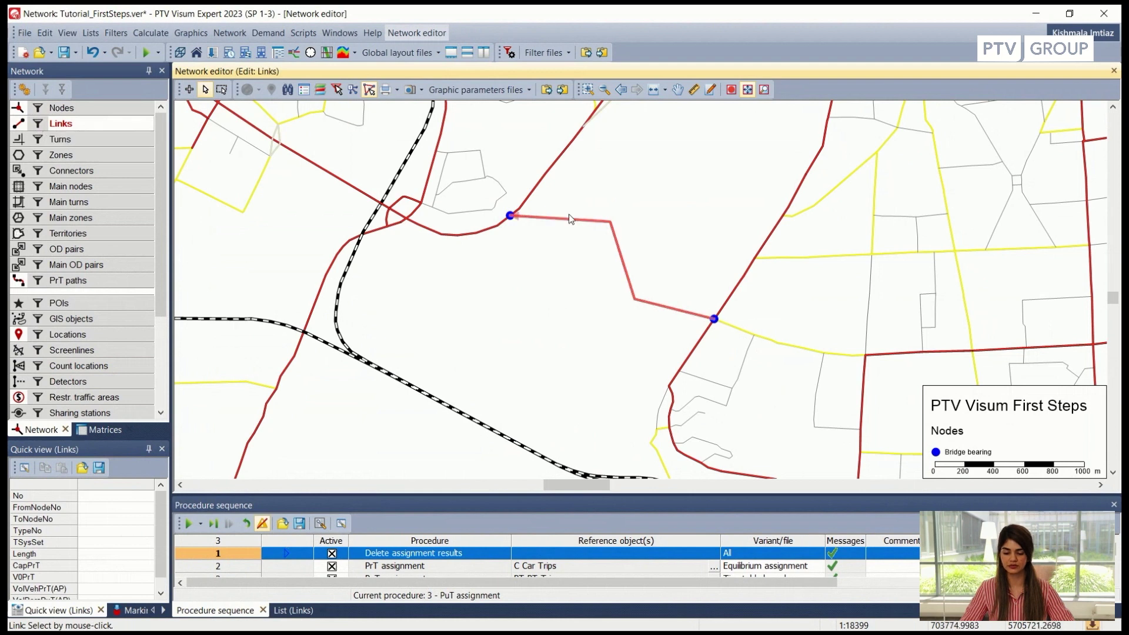
double_click(591, 224)
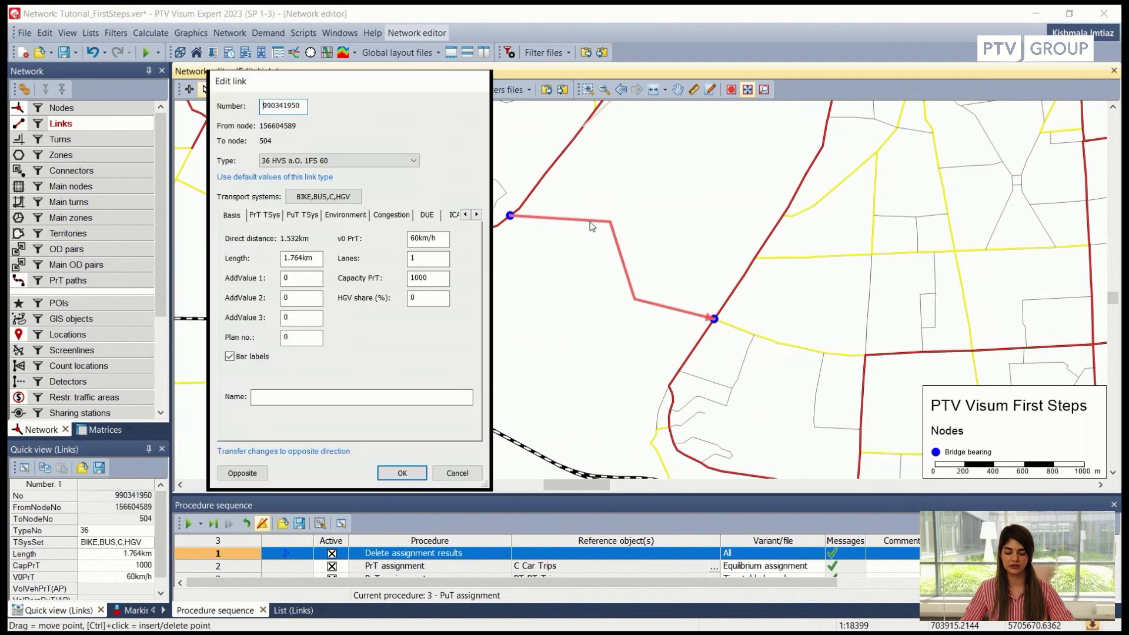
left_click_drag(334, 88, 425, 75)
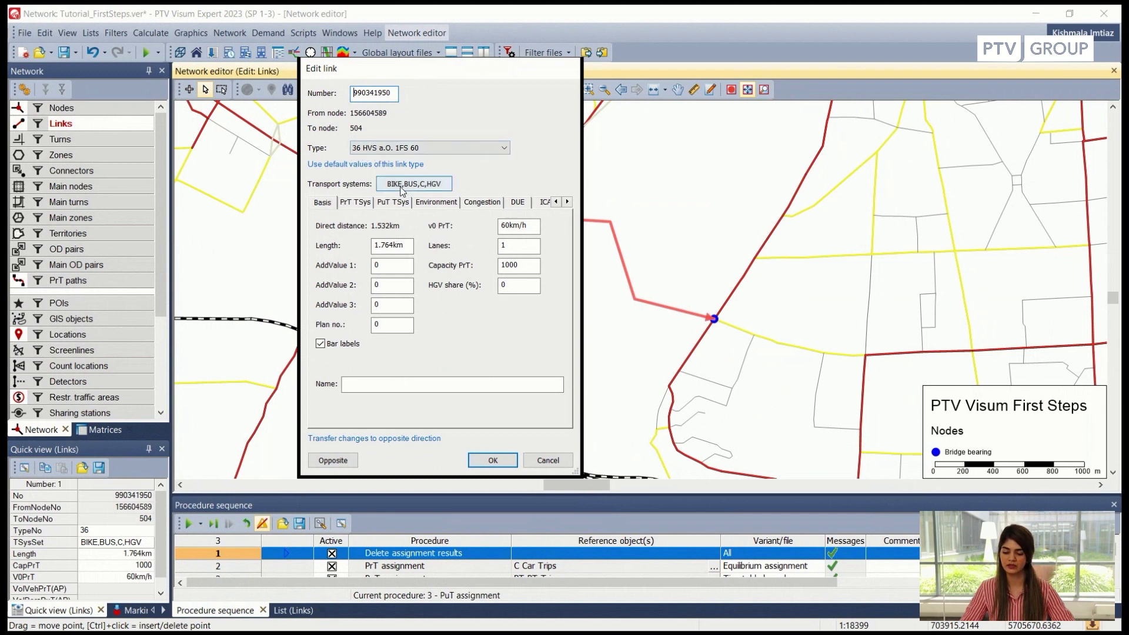
left_click(420, 189)
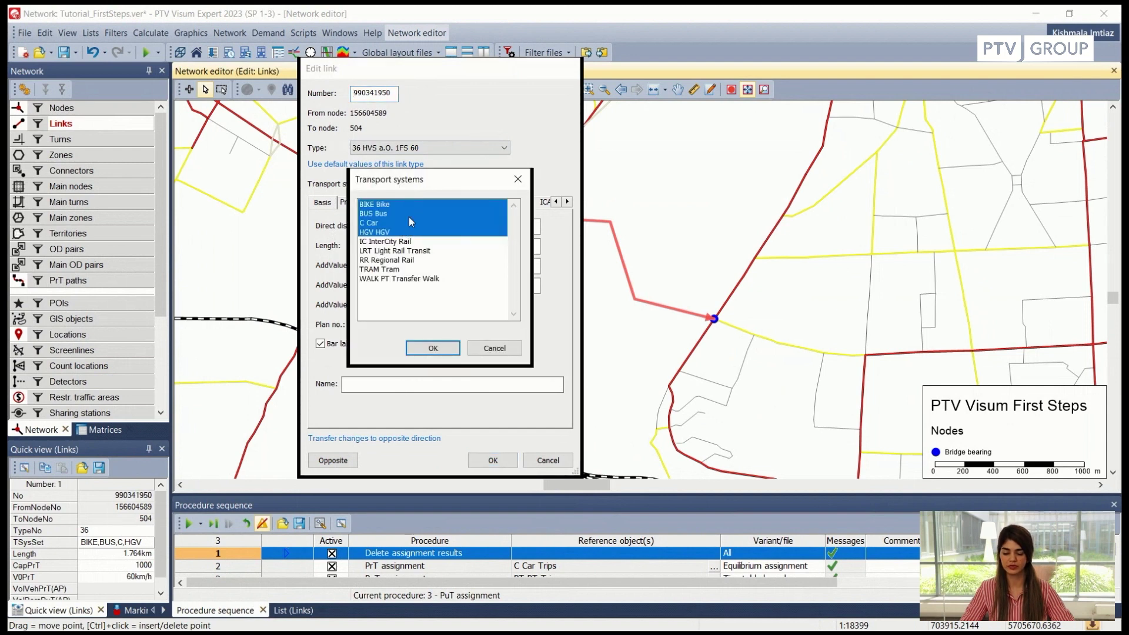
left_click(445, 353)
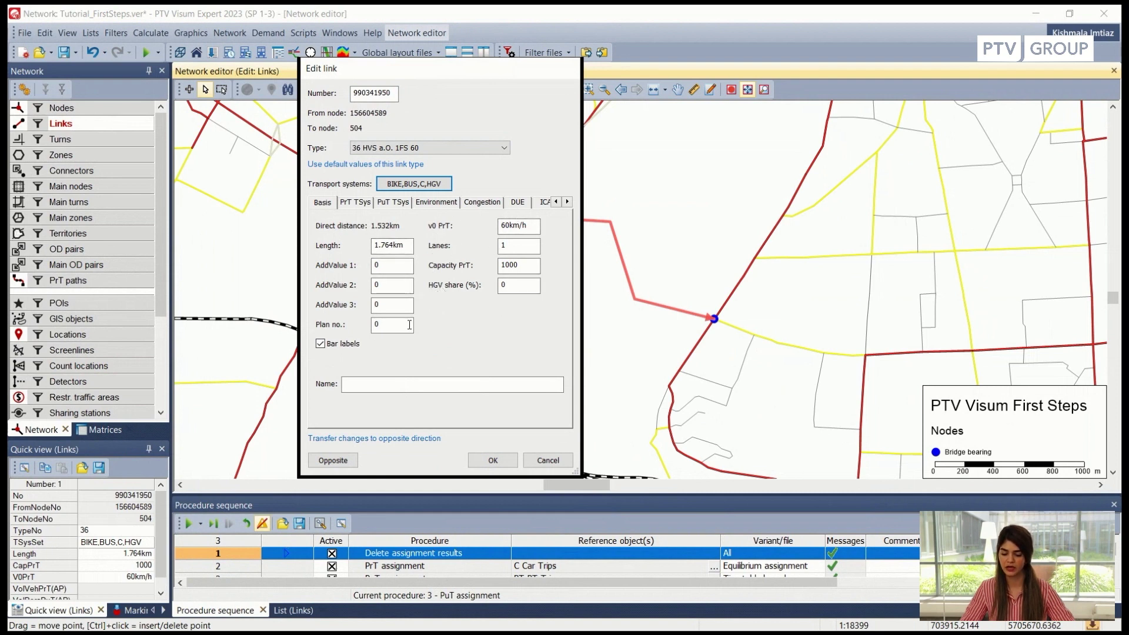
Set the bridge link to 2 lanes with a PrT capacity of 2000
double_click(512, 248)
type("2")
left_click(501, 265)
key("Delete")
type("2")
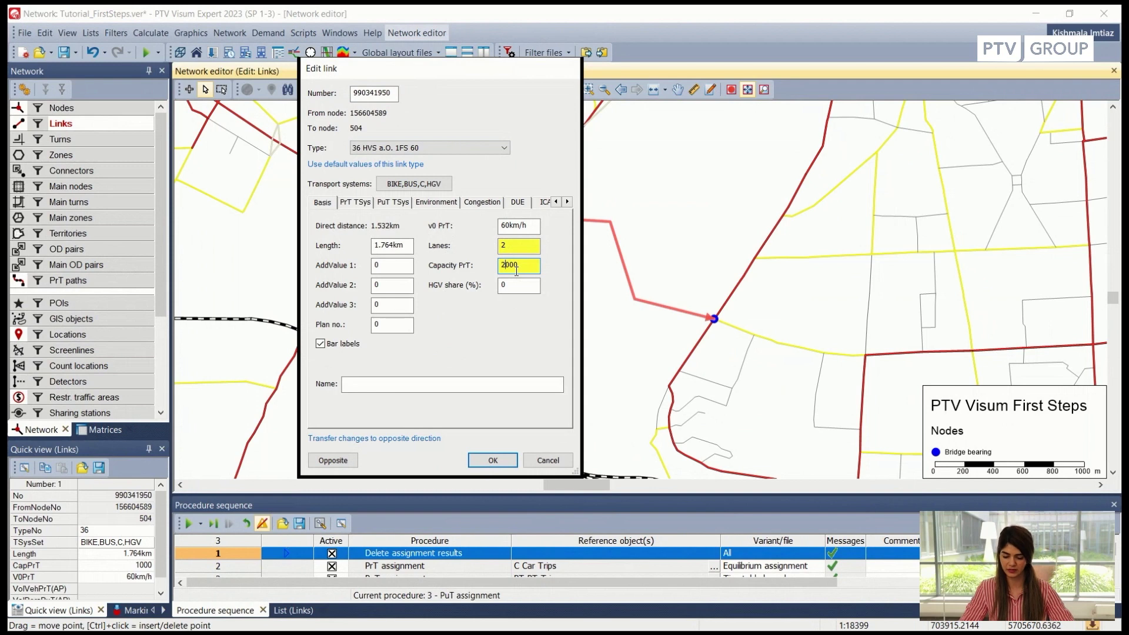
left_click(491, 460)
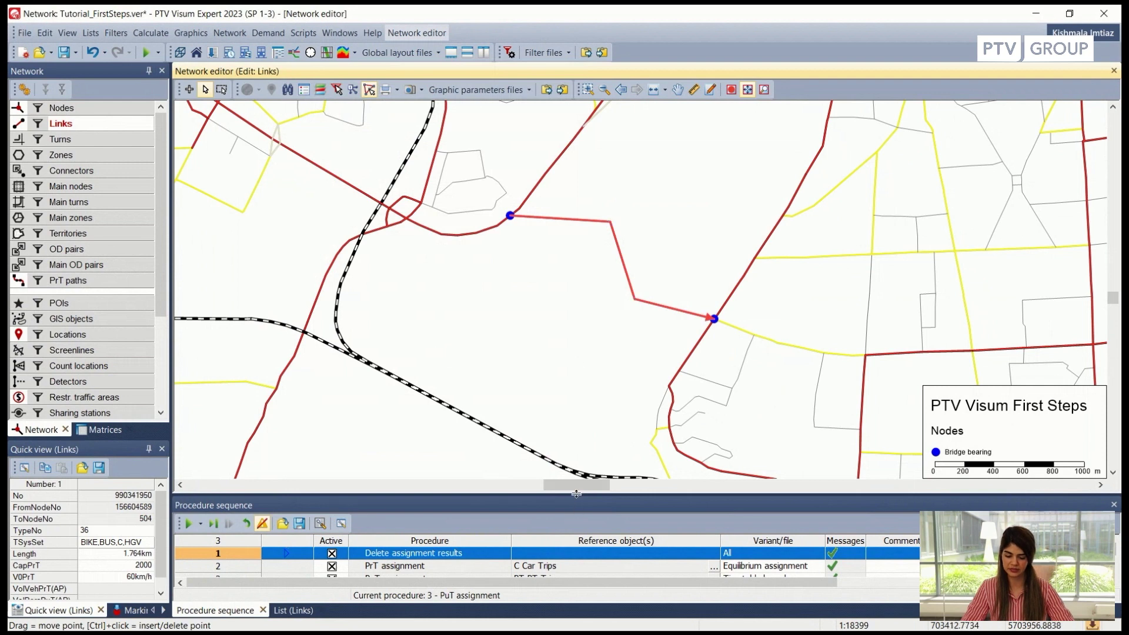
Run the full procedure sequence, including PrT and PuT assignments, then zoom out on the map
left_click_drag(581, 493, 586, 413)
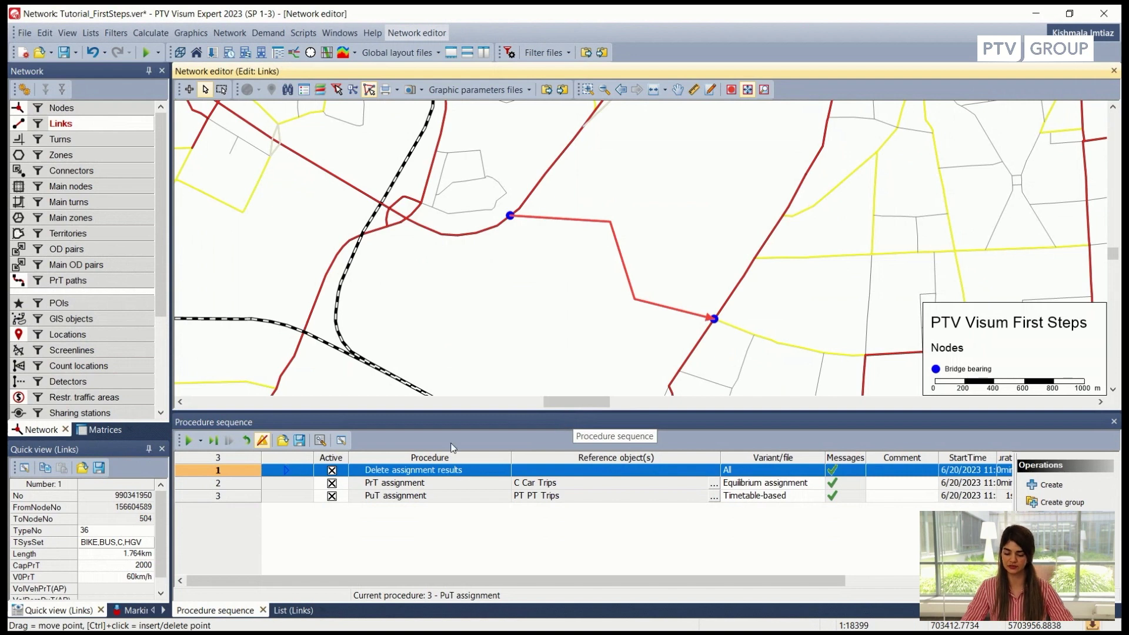
left_click(189, 441)
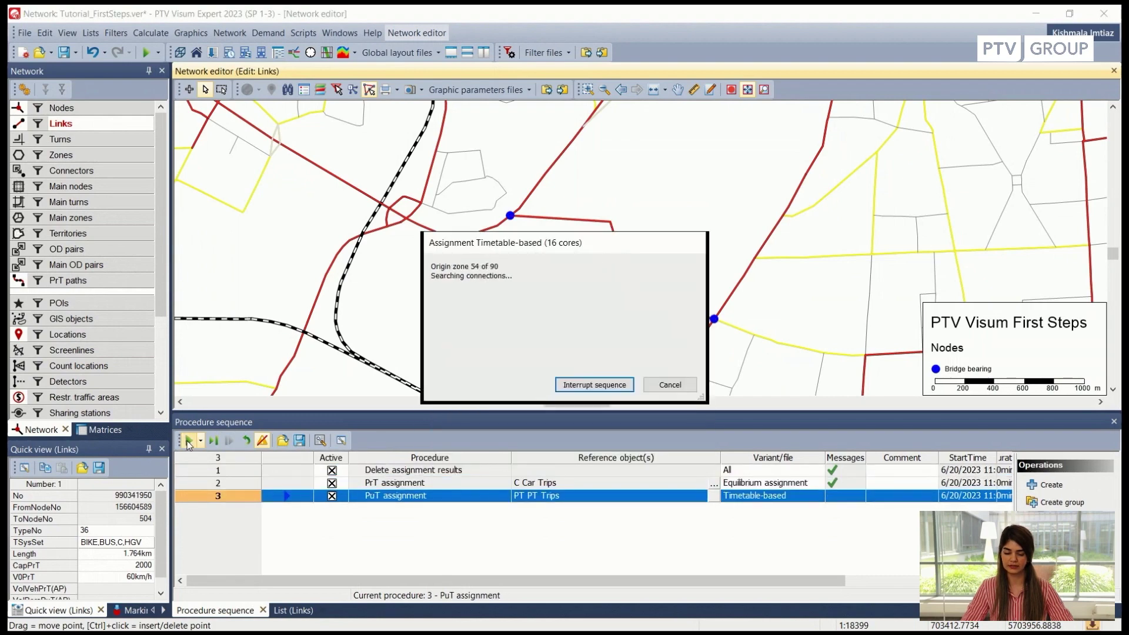
scroll(601, 276, "down", 3)
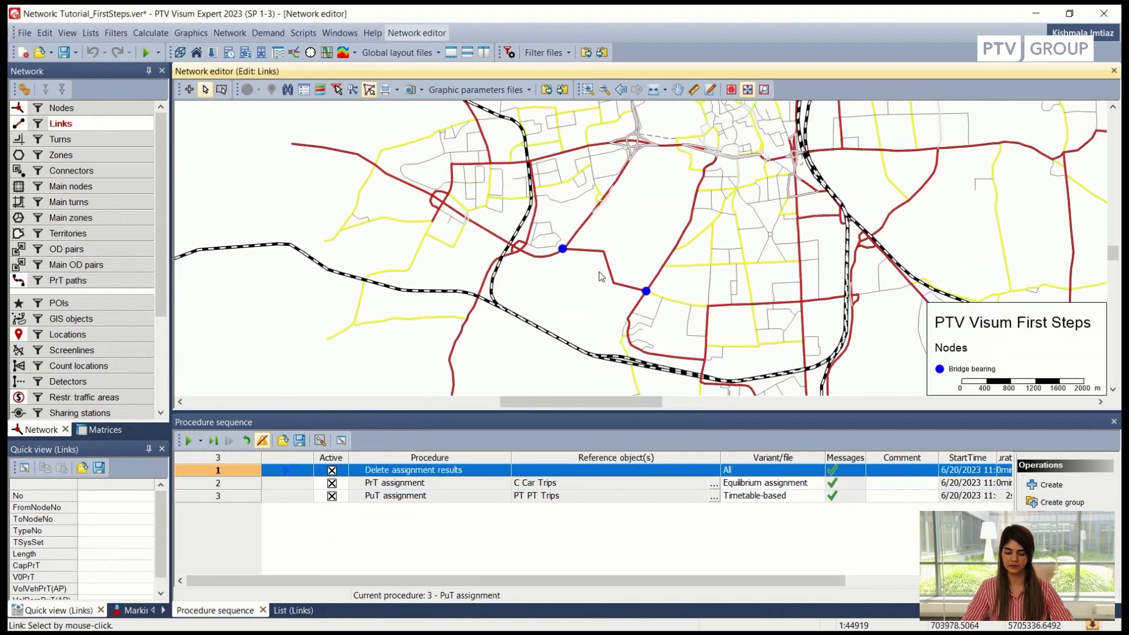
scroll(601, 276, "down", 4)
left_click_drag(646, 237, 561, 238)
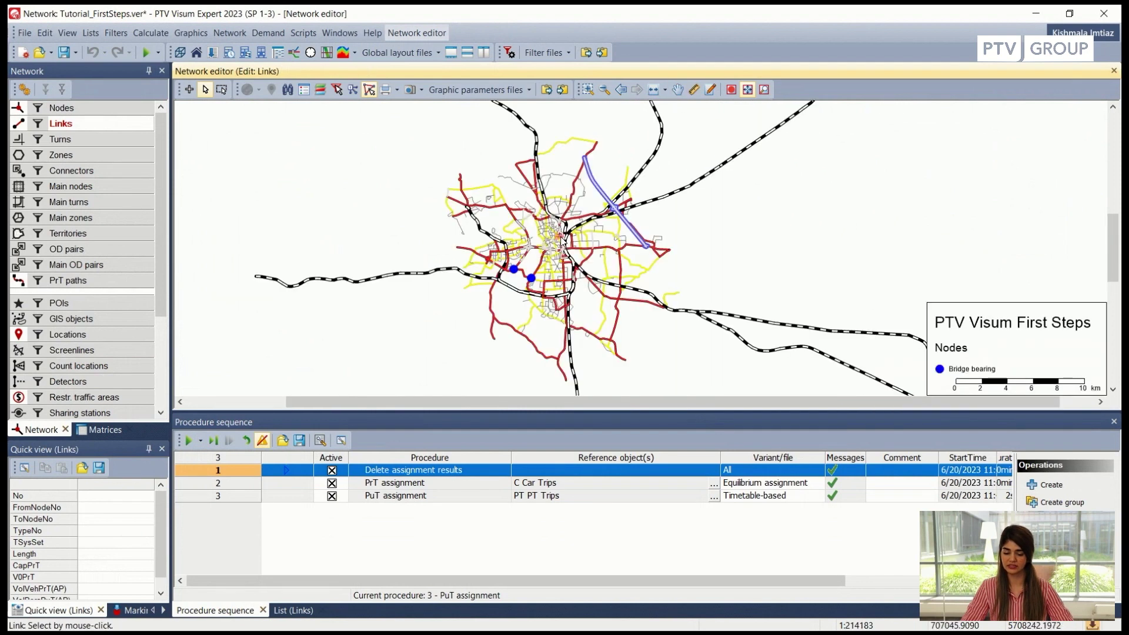
Apply the 01_Assignment graphic parameters and zoom to the bridge link showing Car: 1622
left_click(499, 92)
left_click(482, 130)
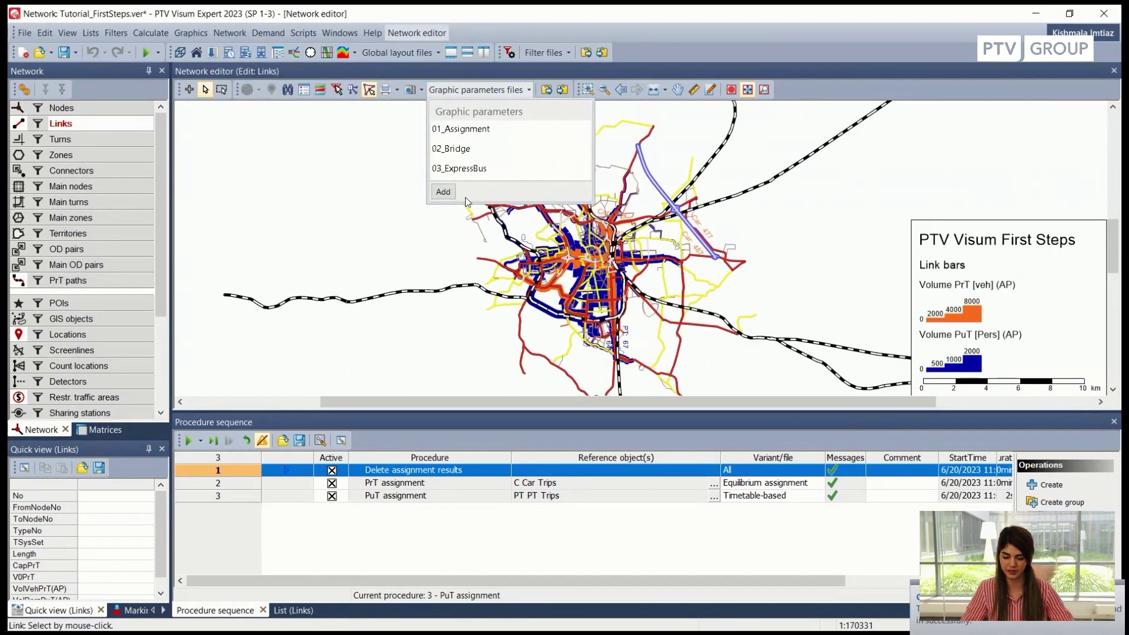
left_click(415, 241)
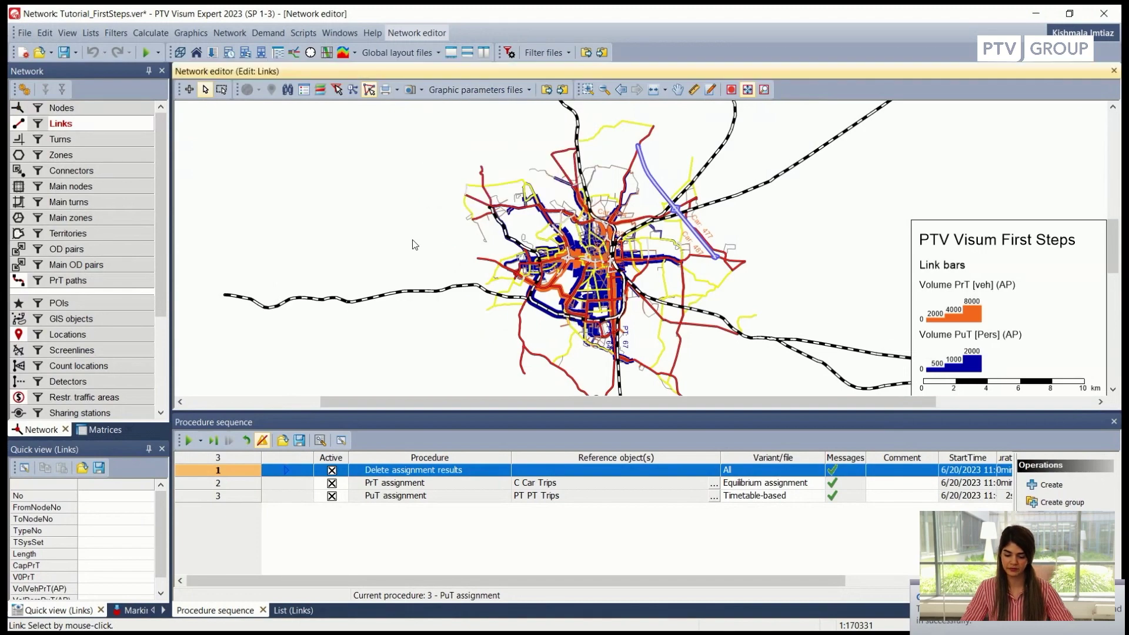
scroll(546, 311, "up", 3)
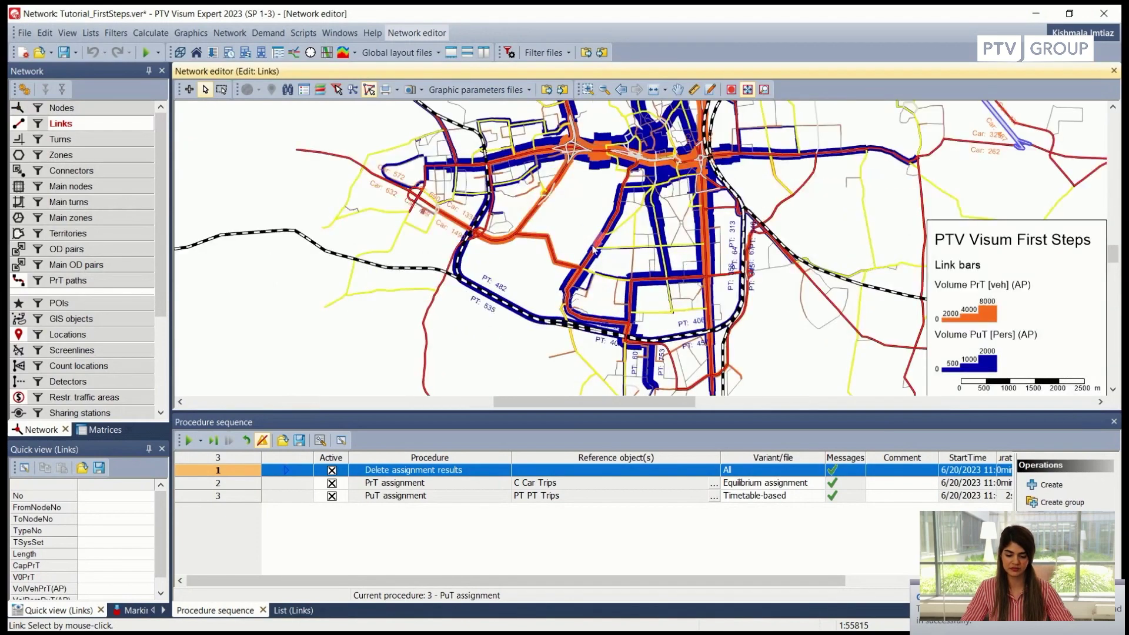
left_click_drag(578, 217, 533, 261)
scroll(527, 302, "up", 2)
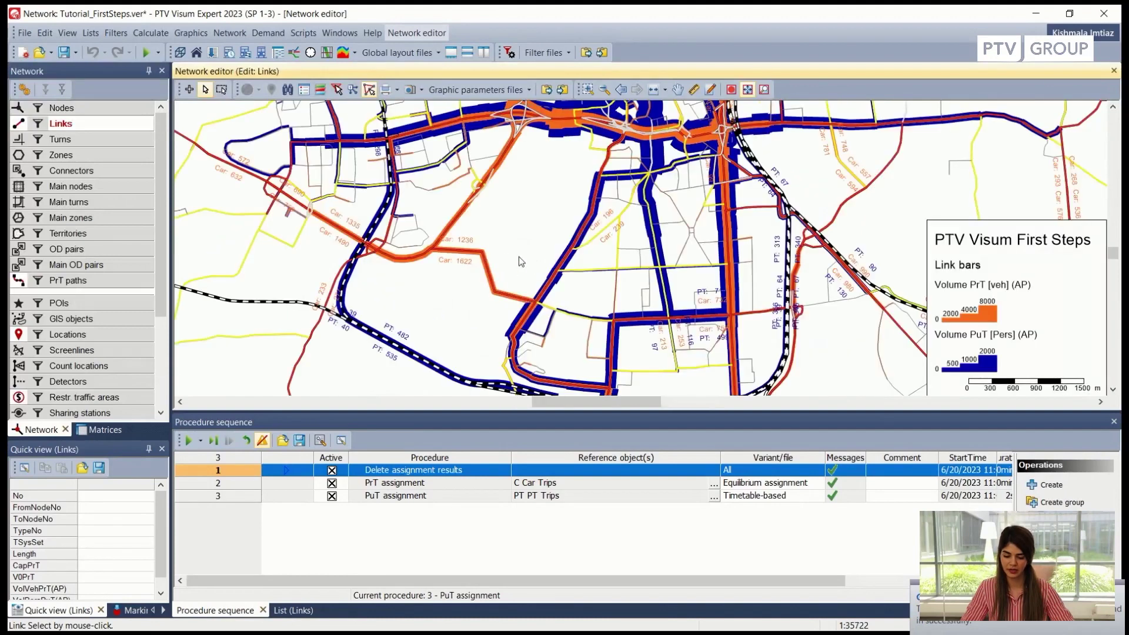
scroll(458, 274, "up", 1)
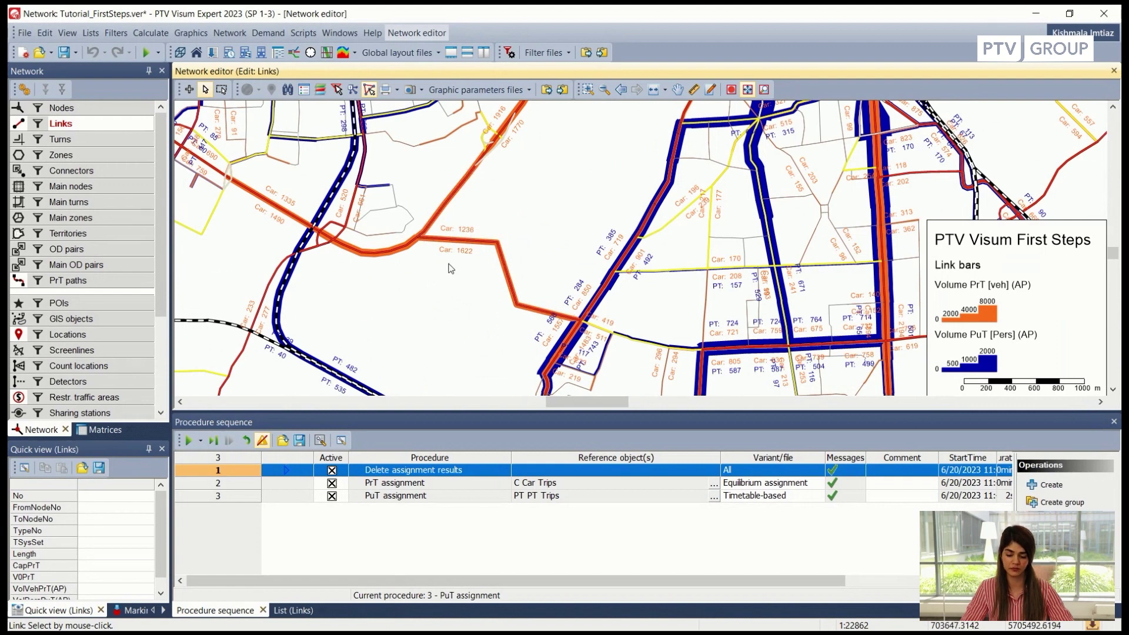
scroll(496, 261, "down", 1)
scroll(496, 261, "down", 1)
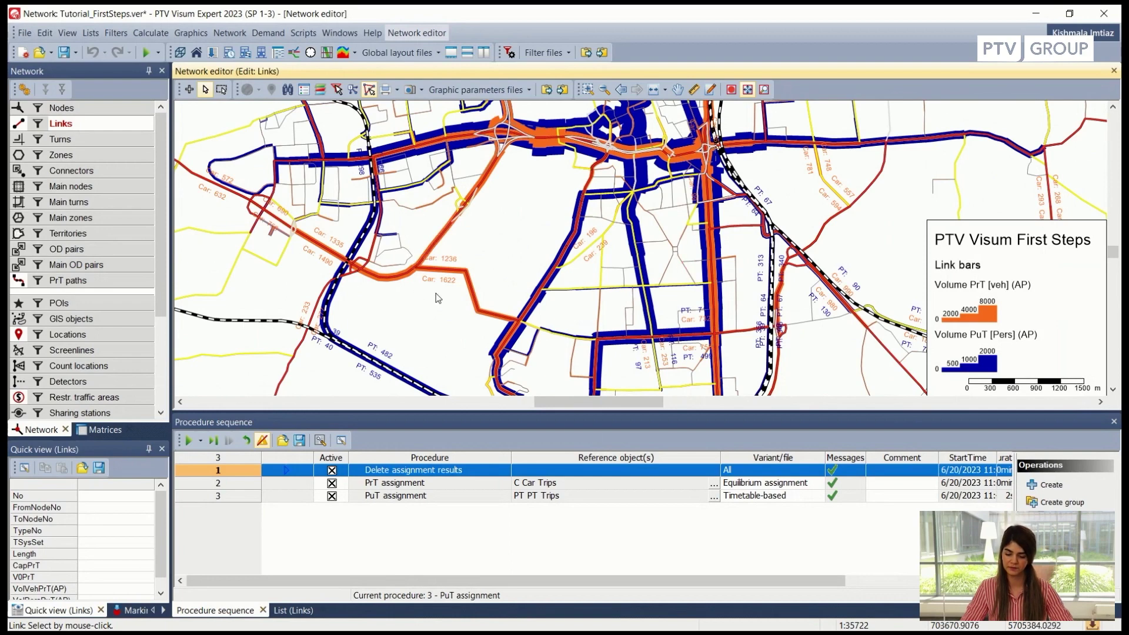
scroll(461, 298, "up", 1)
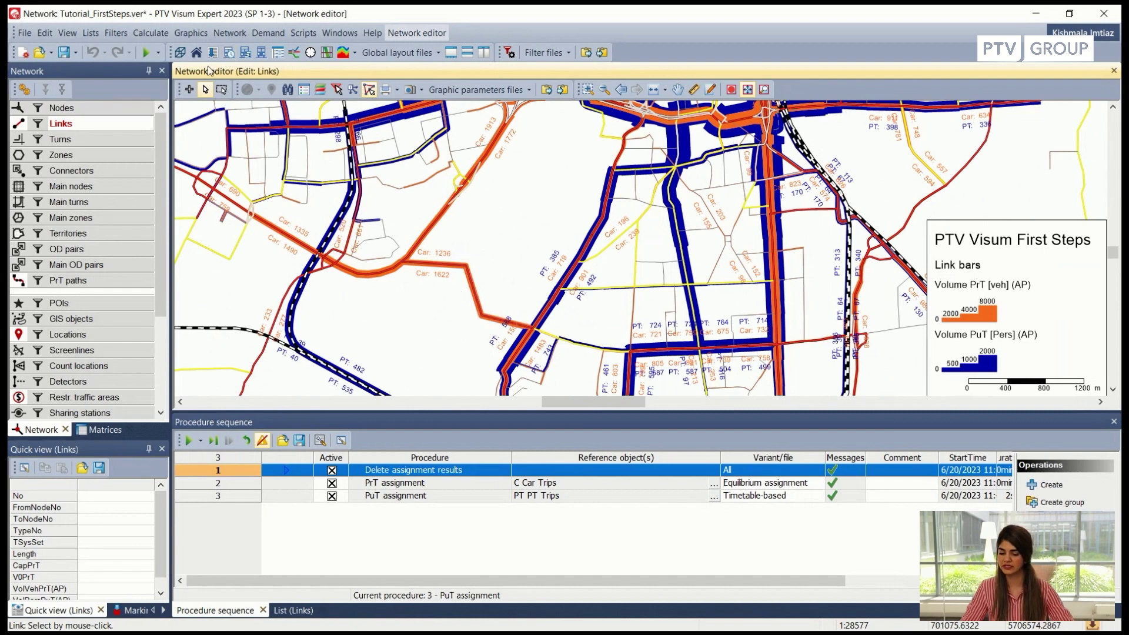
Change bridge link 990341950 to 3 lanes, raising its PrT capacity to 3000
double_click(442, 266)
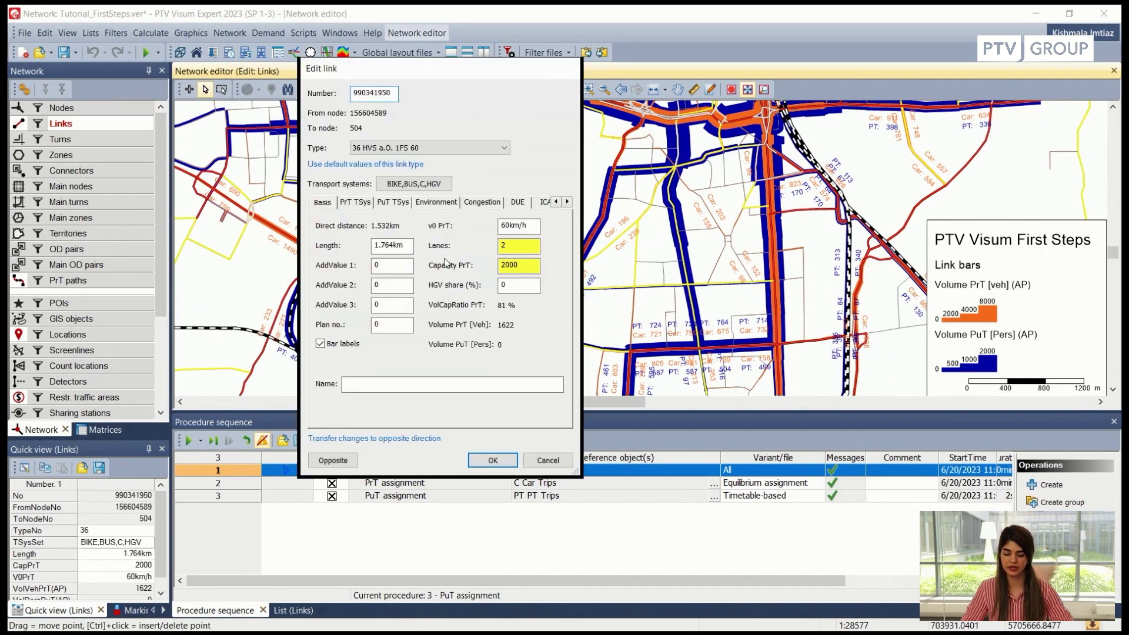
left_click_drag(444, 72, 747, 69)
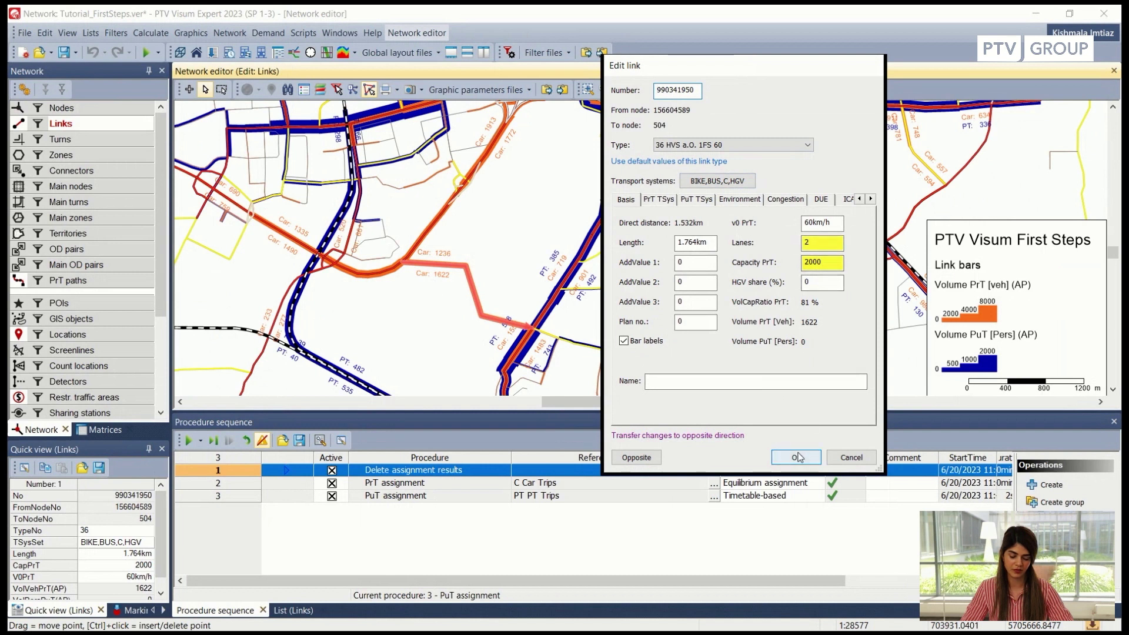
left_click_drag(814, 242, 793, 242)
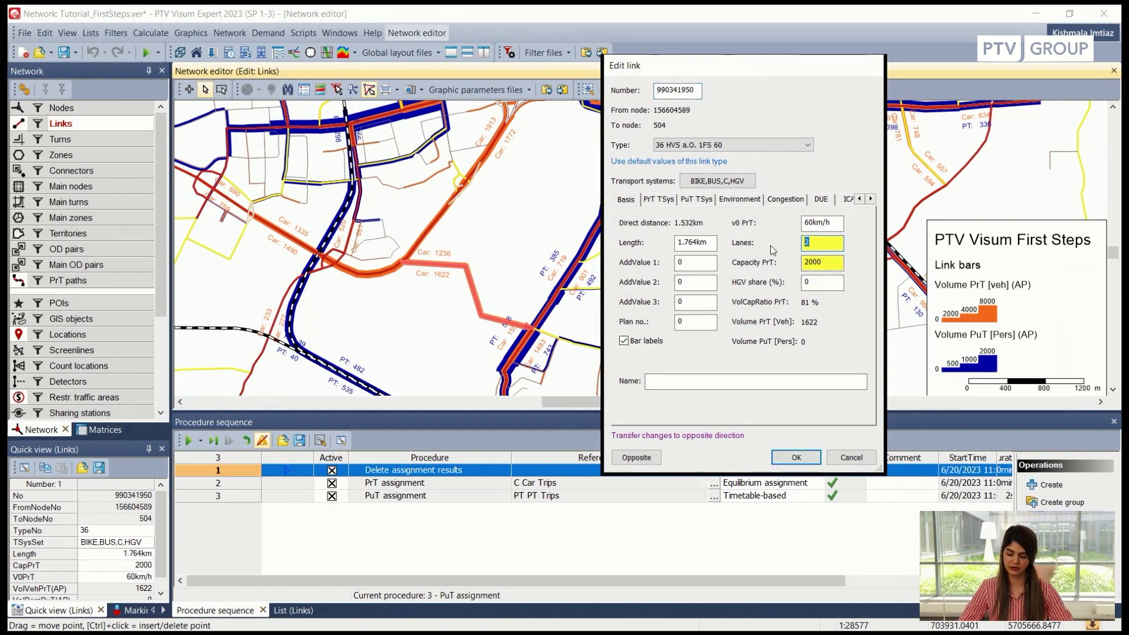
type("33")
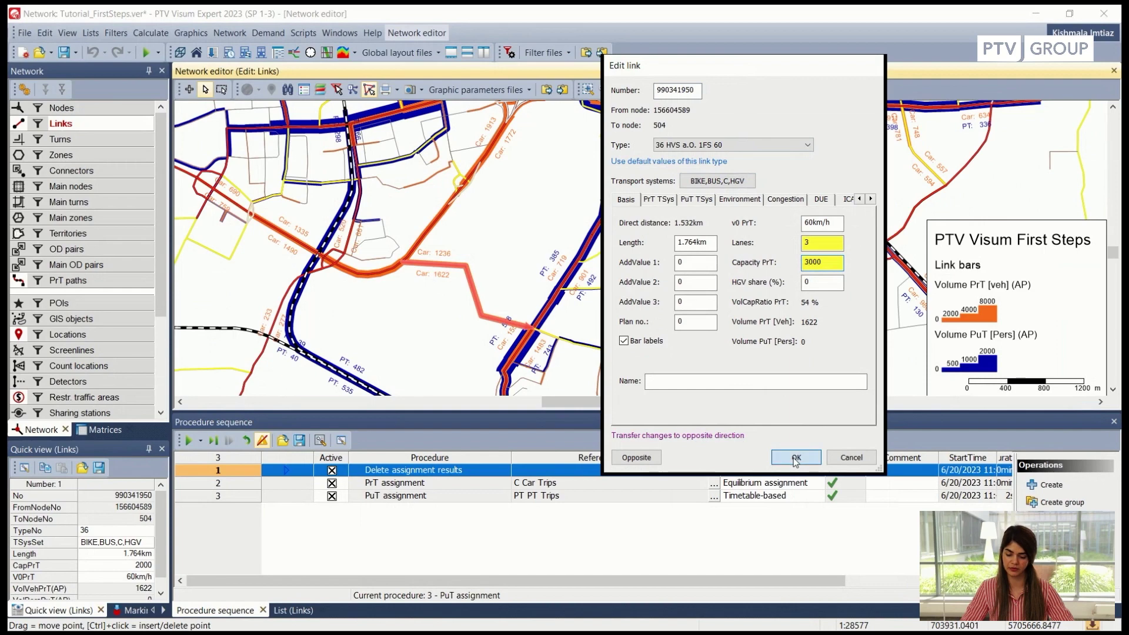
left_click(795, 459)
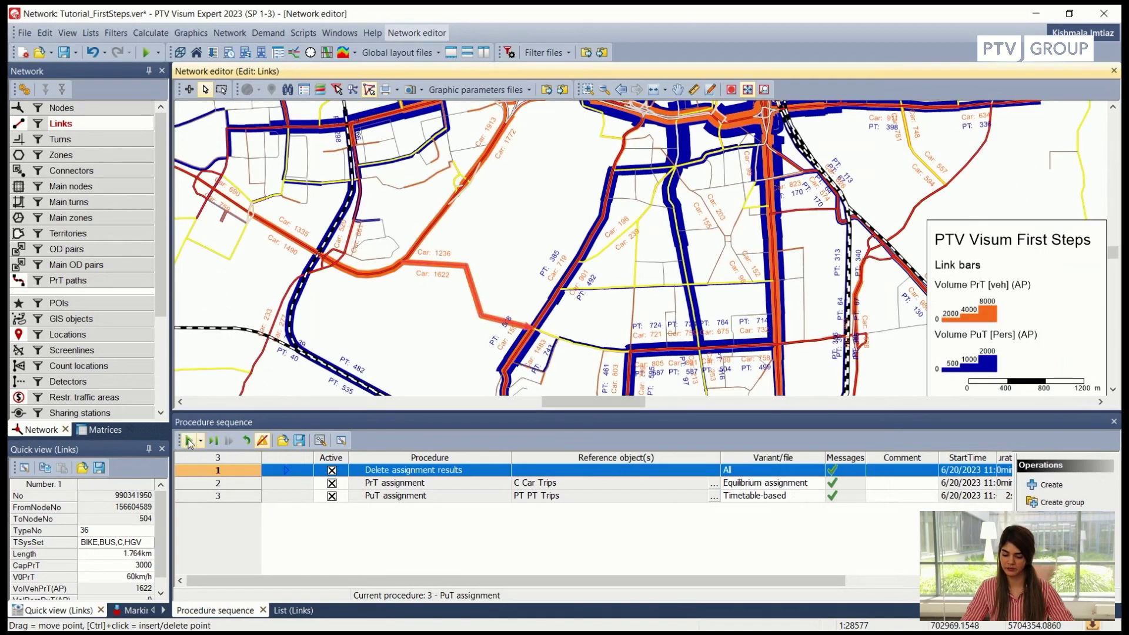
Rerun the procedure sequence and check the 3-lane bridge link now carrying Car: 1773
left_click(188, 441)
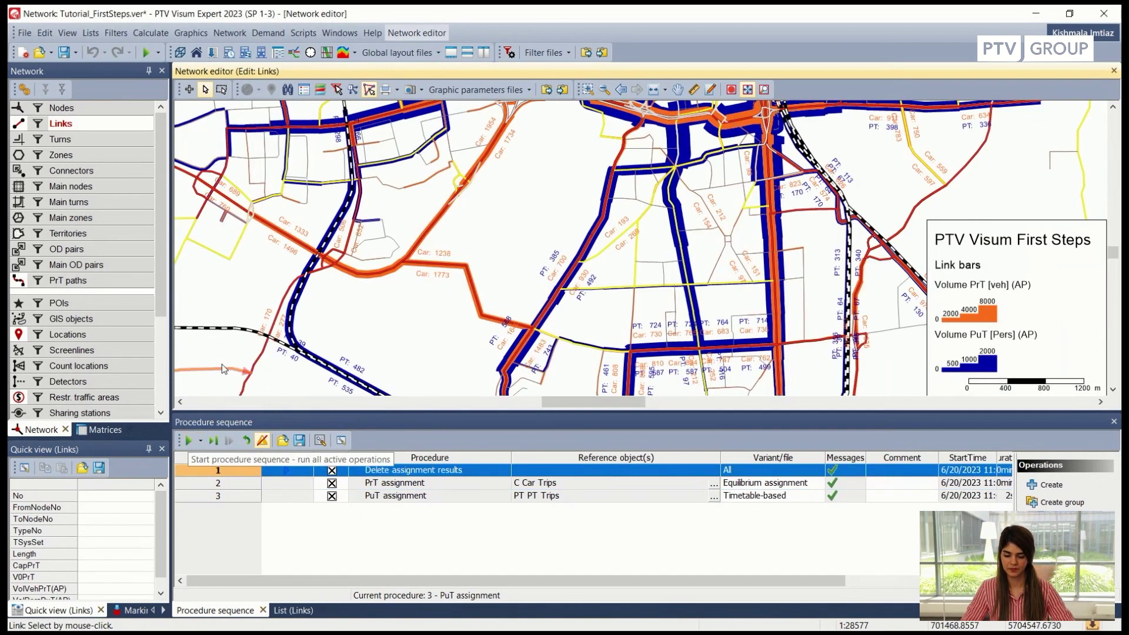
scroll(458, 289, "up", 1)
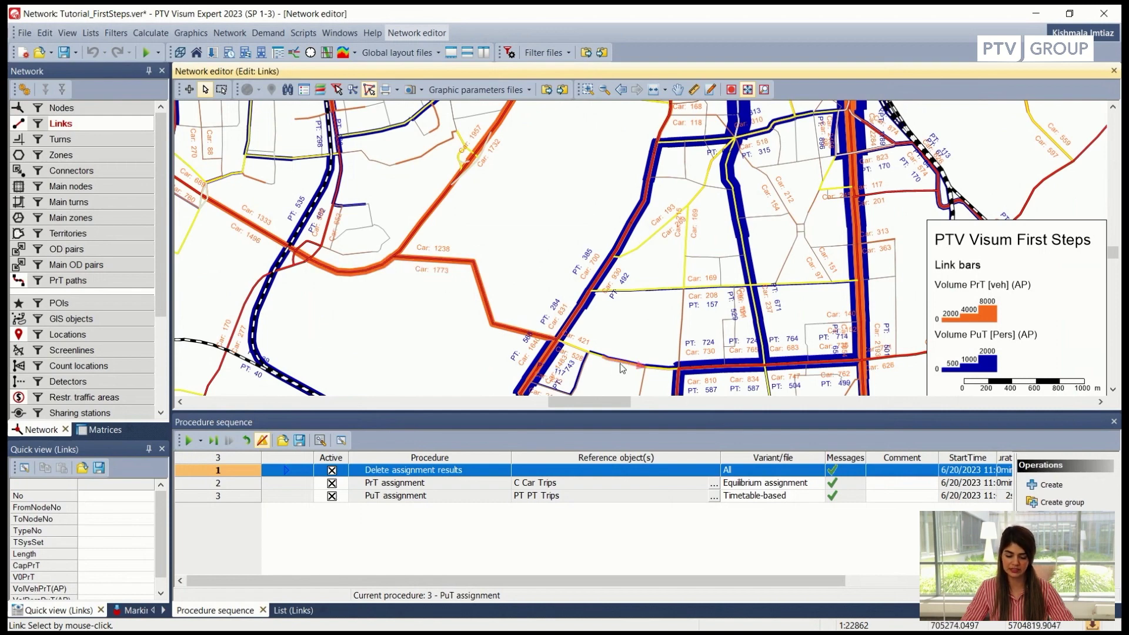
scroll(479, 312, "down", 3)
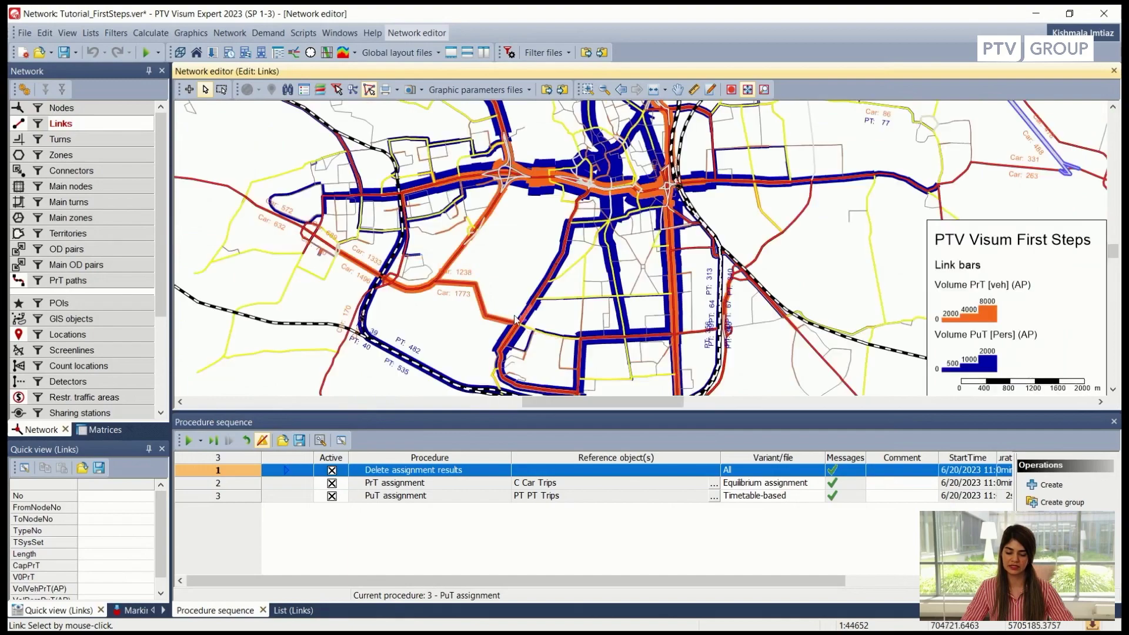
scroll(478, 270, "right", 1)
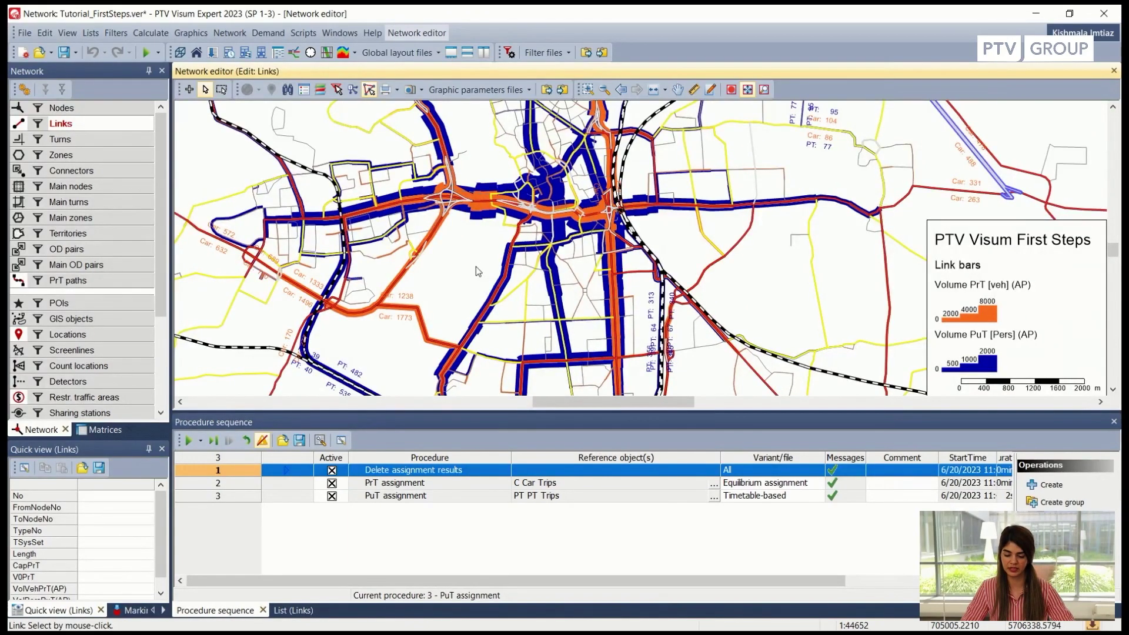